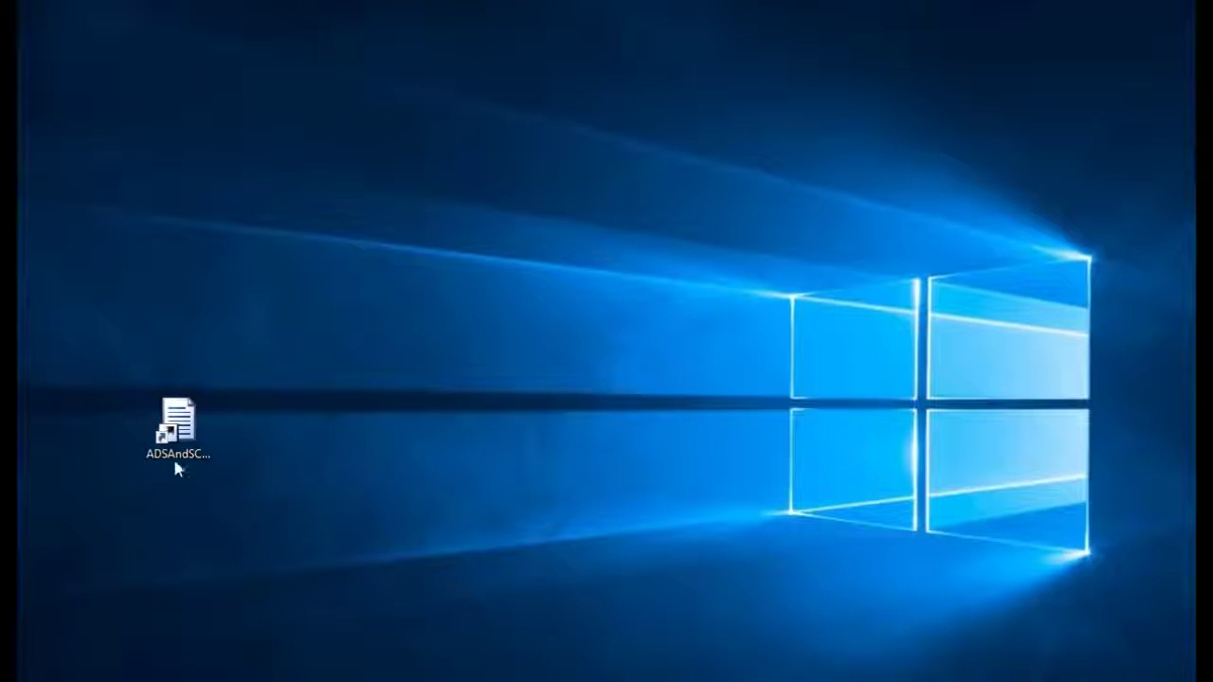
Launch ADS und SCL-90-R from the ADSAndSCL90En desktop shortcut
{"action": "left_click", "coordinate": [175, 431]}
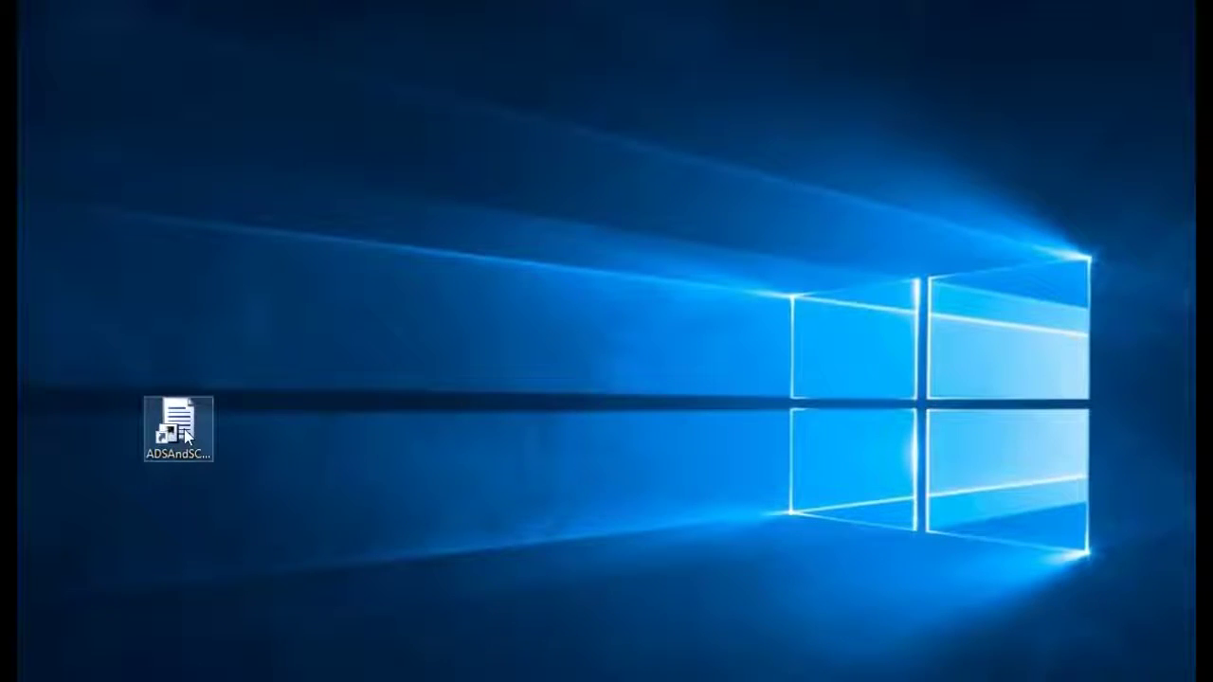
{"action": "double_click", "coordinate": [175, 434]}
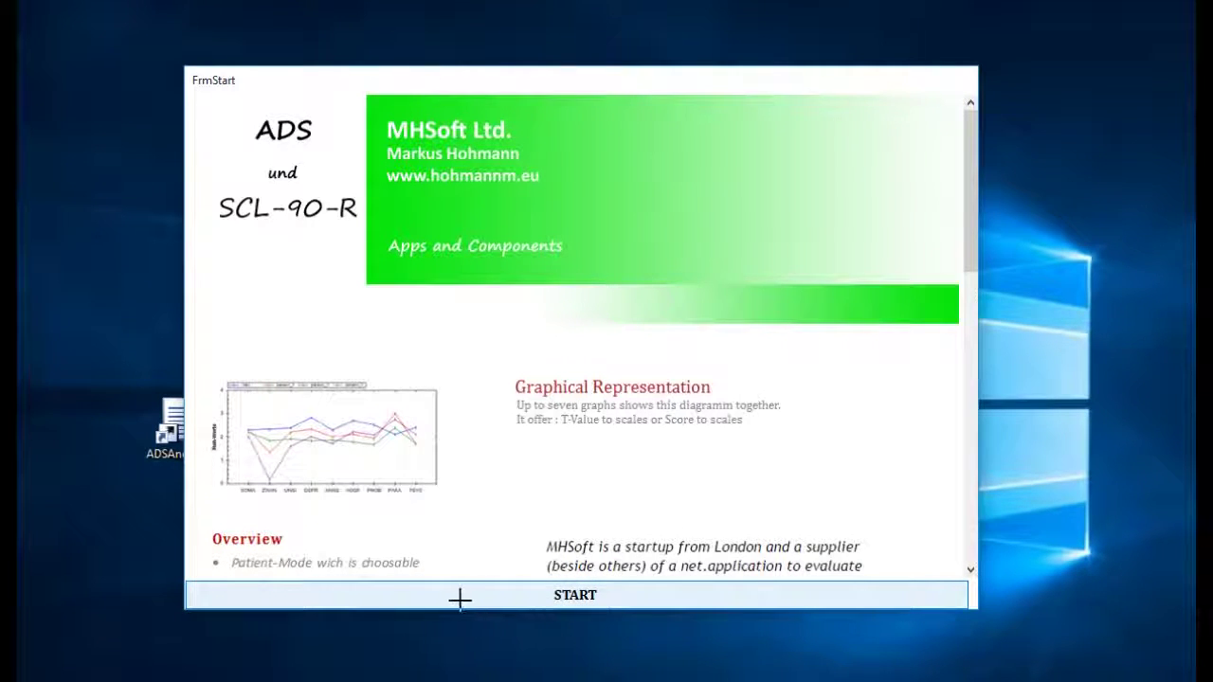
Continue past the start screen to the module selection menu
{"action": "left_click", "coordinate": [517, 599]}
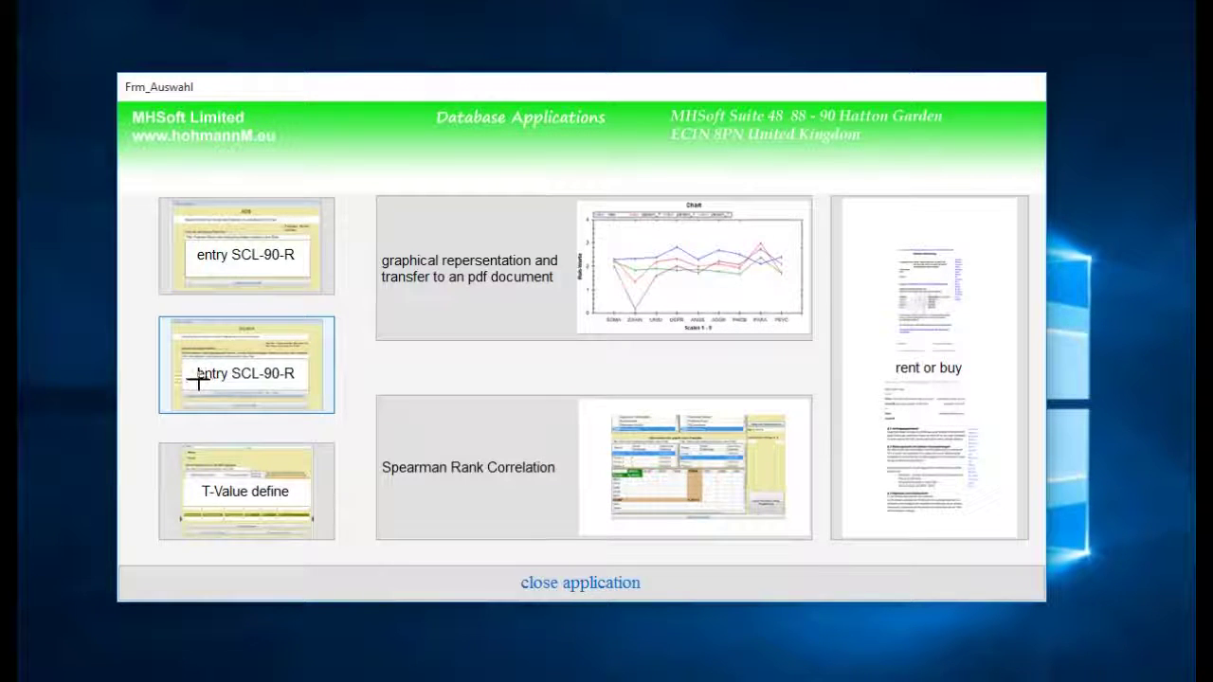
Add an SCL-90-R measurement for existing person_2, filtering the person list by 'p'
{"action": "left_click", "coordinate": [235, 376]}
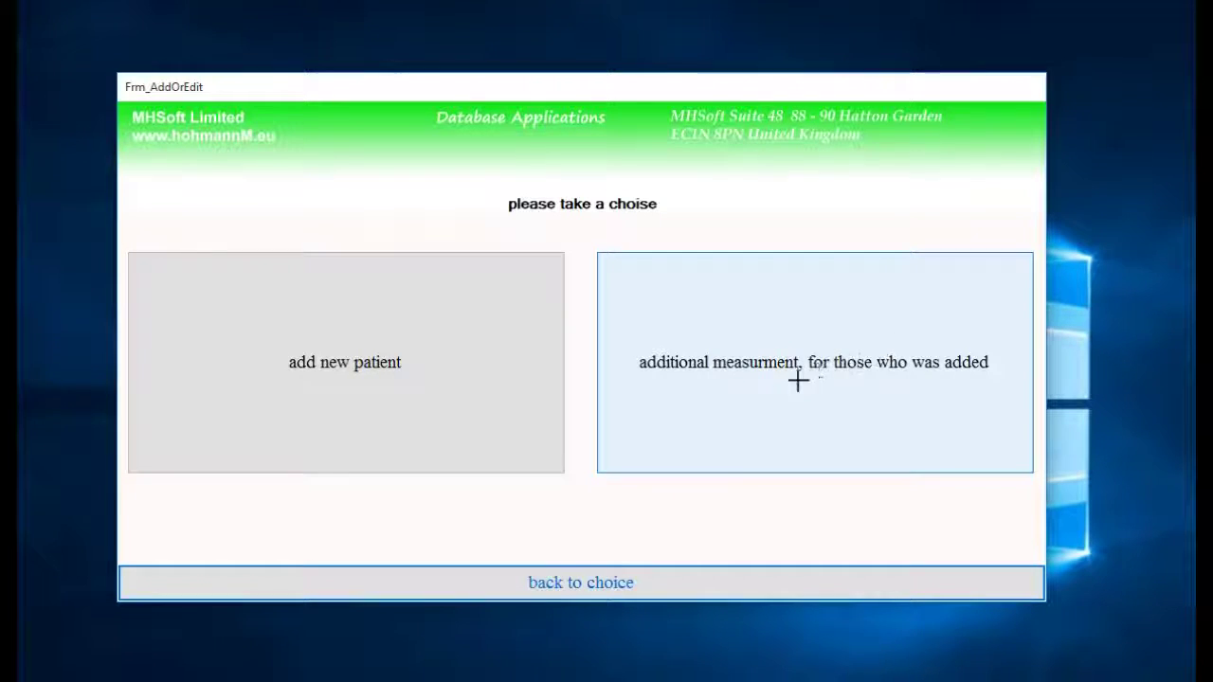
{"action": "left_click", "coordinate": [726, 413]}
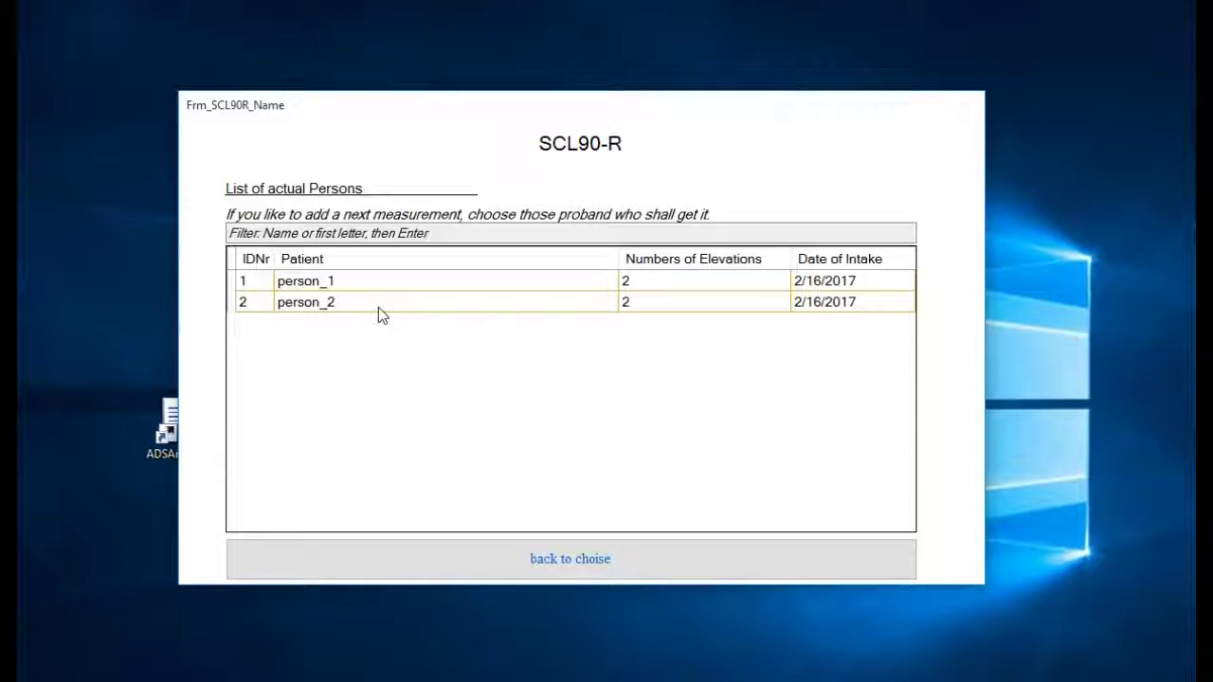
{"action": "left_click", "coordinate": [282, 234]}
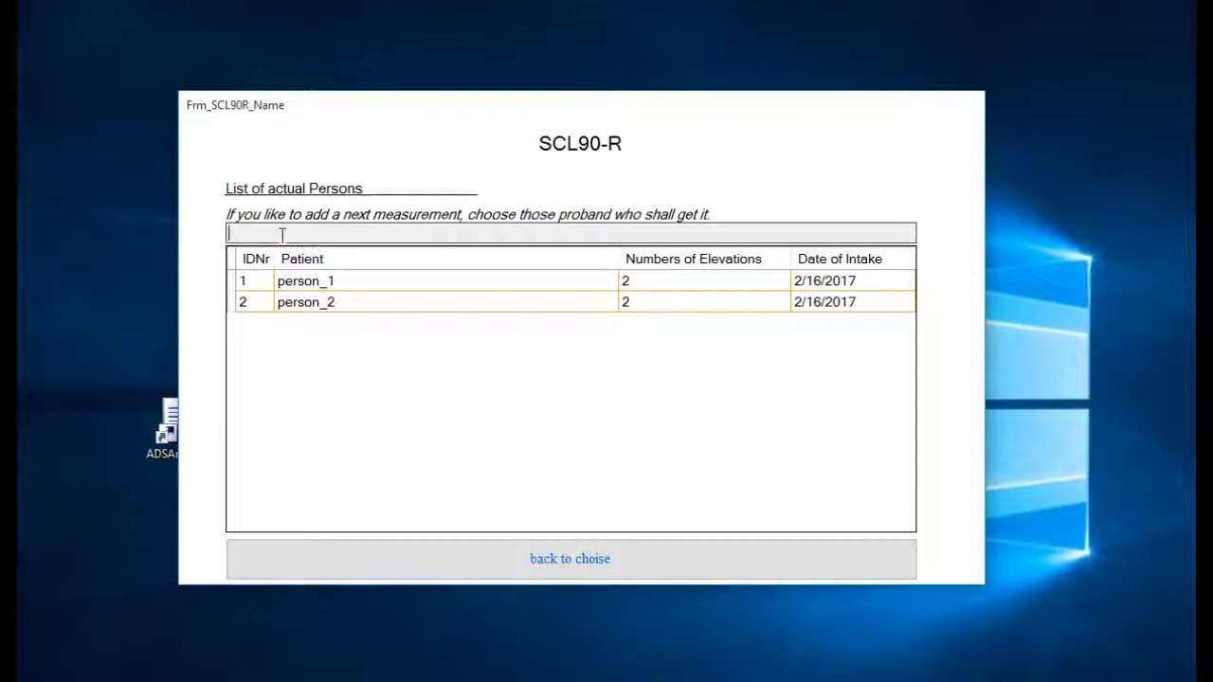
{"action": "type", "text": "person_1"}
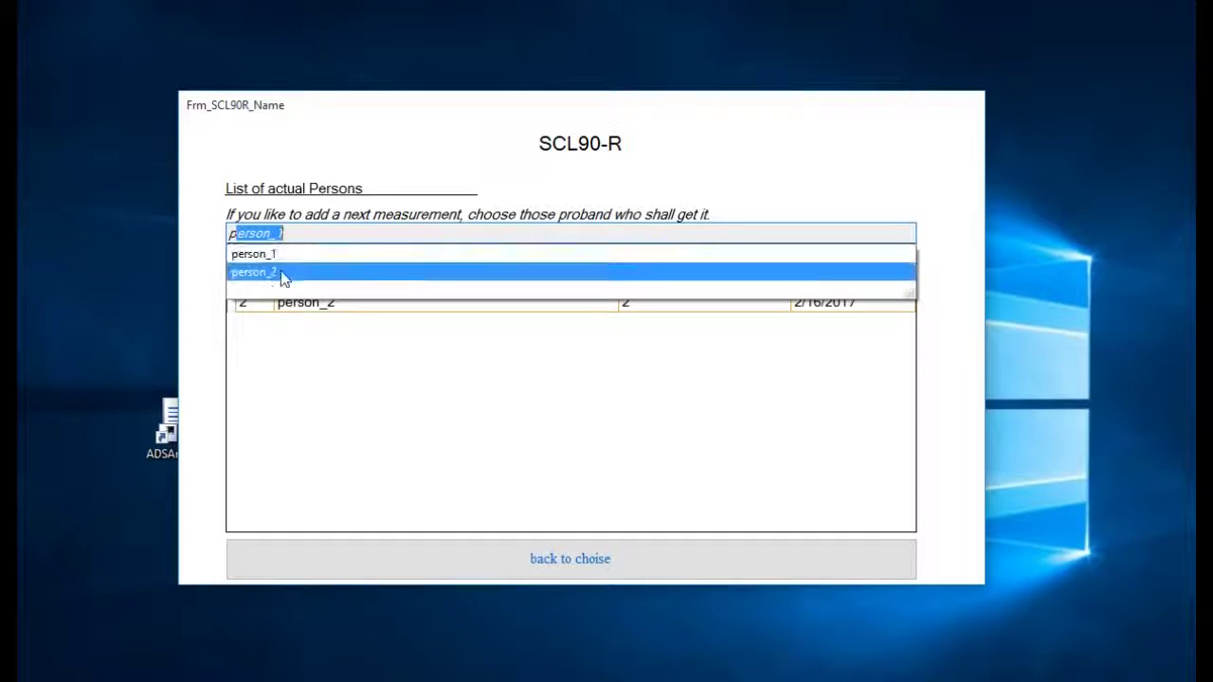
{"action": "left_click", "coordinate": [282, 273]}
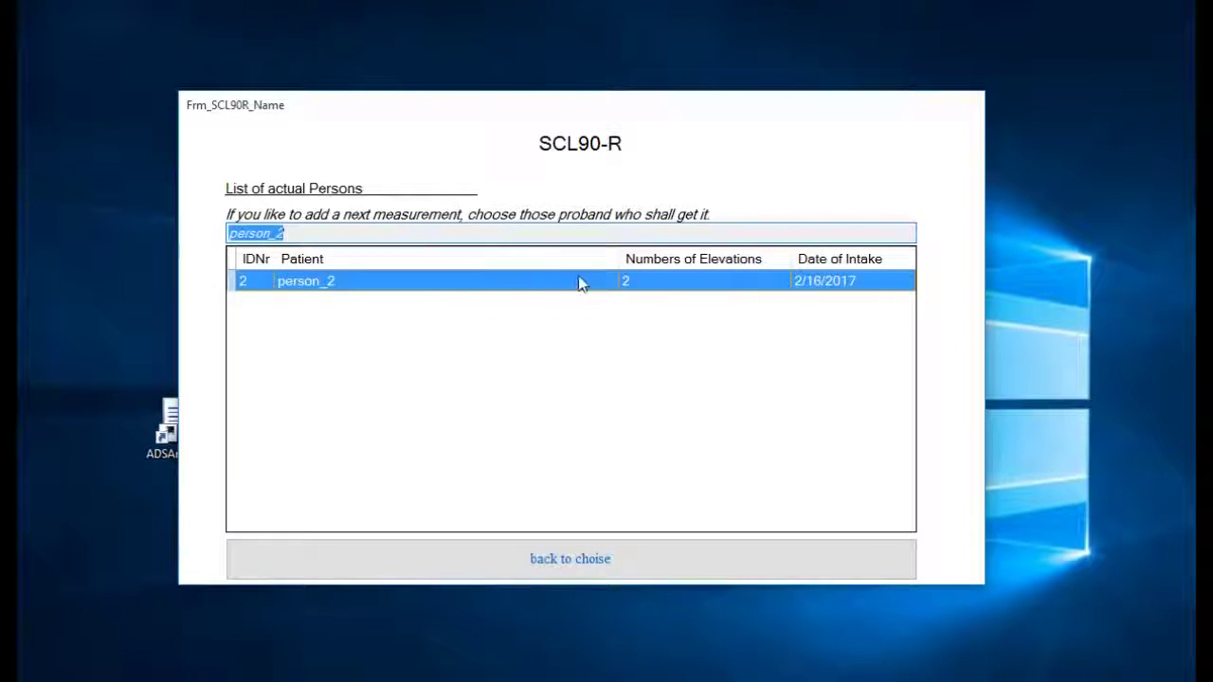
{"action": "left_click", "coordinate": [508, 281]}
{"action": "double_click", "coordinate": [508, 282]}
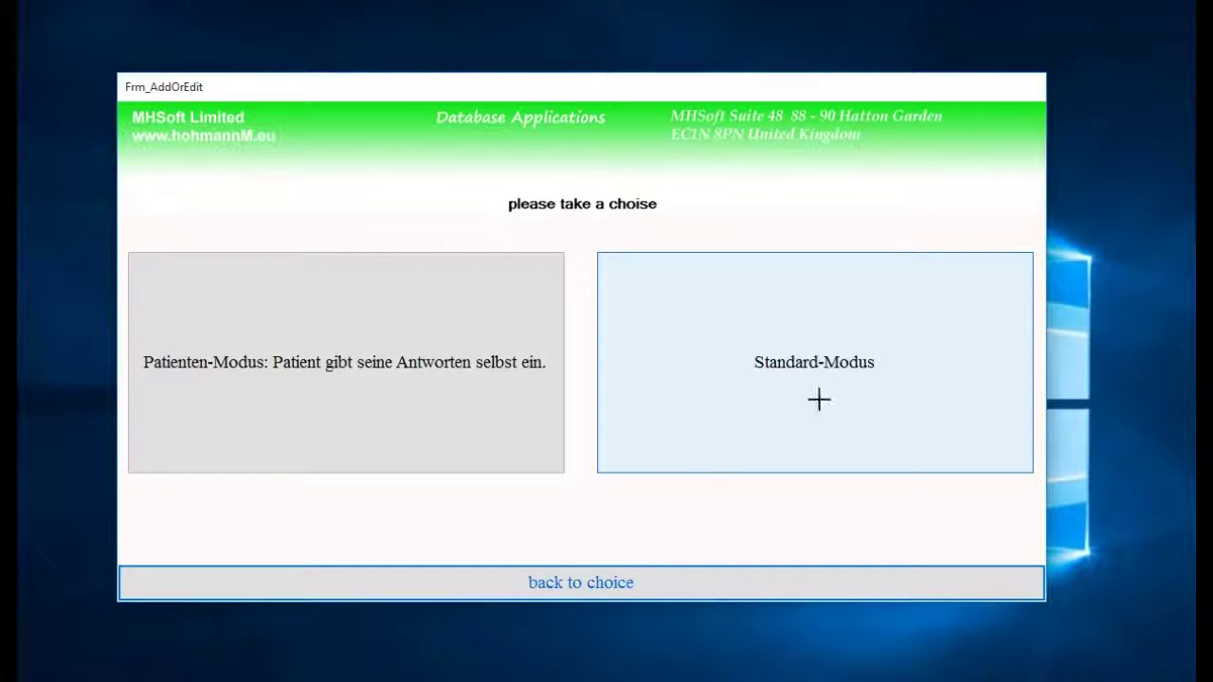
Start person_2's questionnaire in standard mode and accept the prefilled-answers notice
{"action": "left_click", "coordinate": [719, 413]}
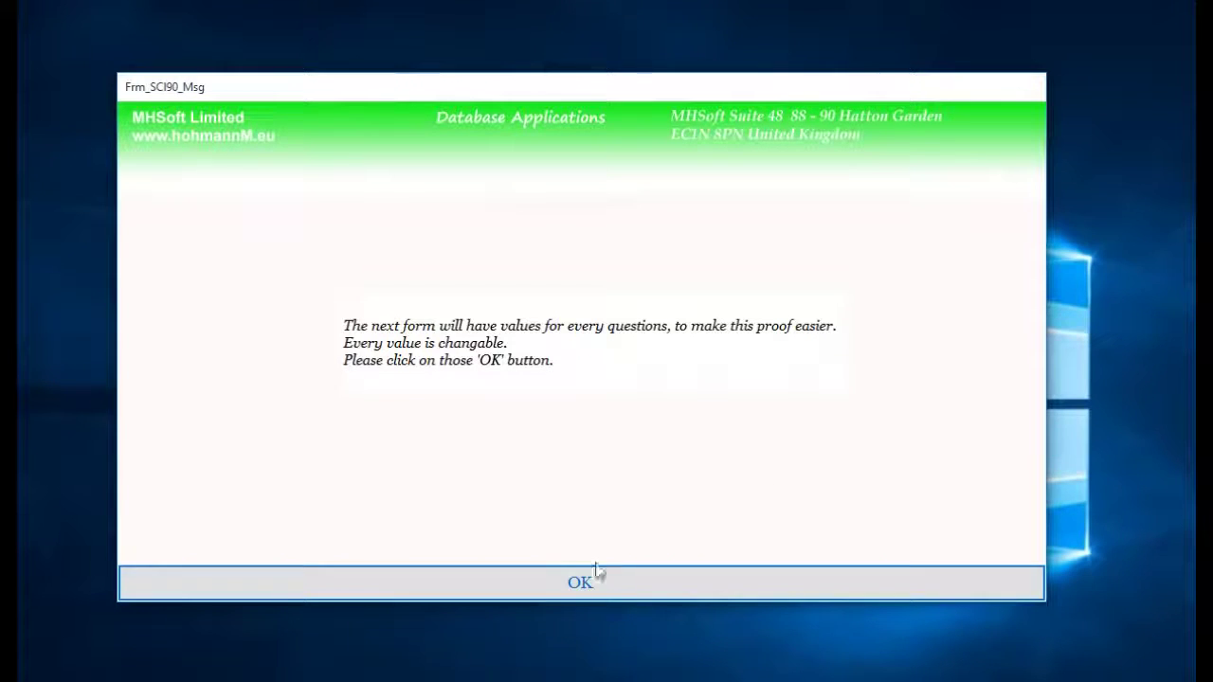
{"action": "left_click", "coordinate": [550, 580]}
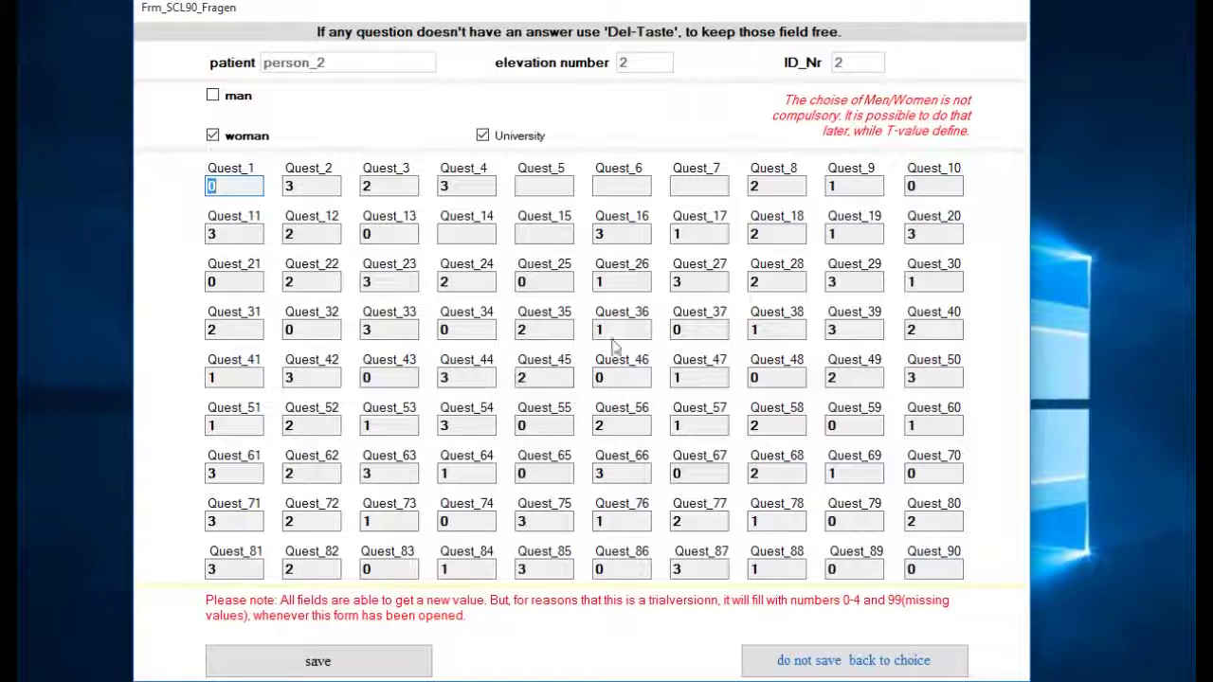
Save the standard-mode questionnaire with unanswered questions kept, and confirm the save
{"action": "left_click", "coordinate": [357, 661]}
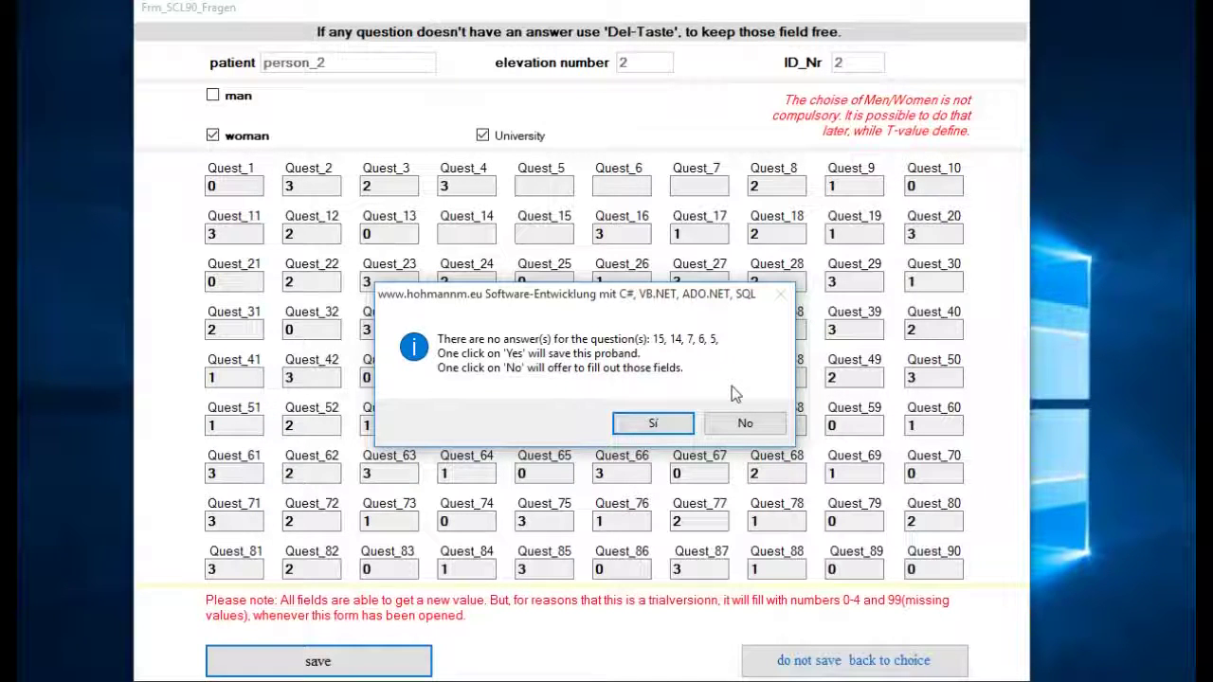
{"action": "left_click", "coordinate": [645, 428]}
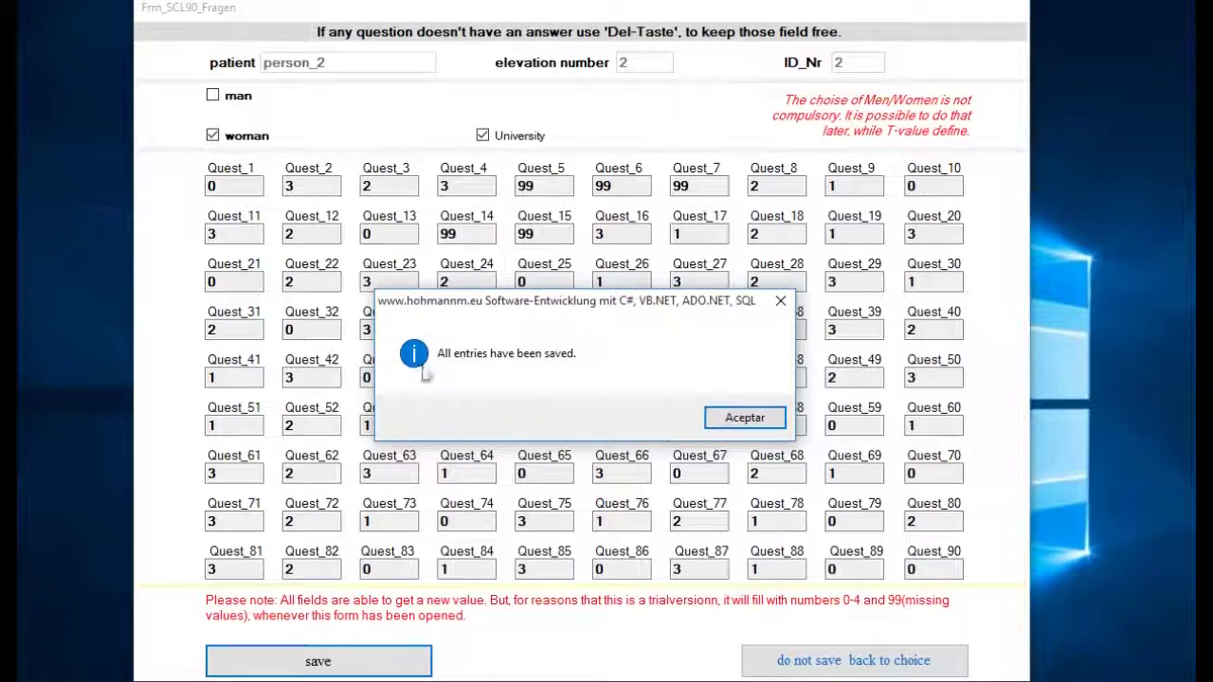
{"action": "left_click", "coordinate": [737, 417]}
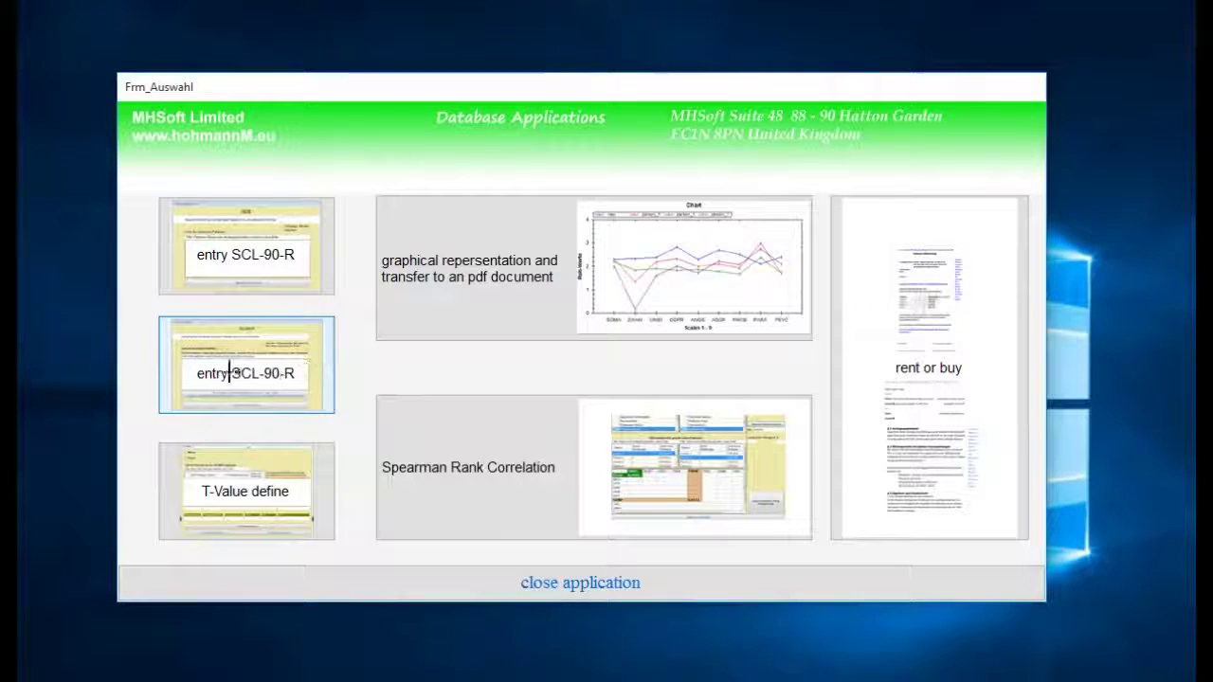
Open a new SCL-90-R measurement for person_2 in patient mode, dismissing the two-fields notice
{"action": "left_click", "coordinate": [228, 374]}
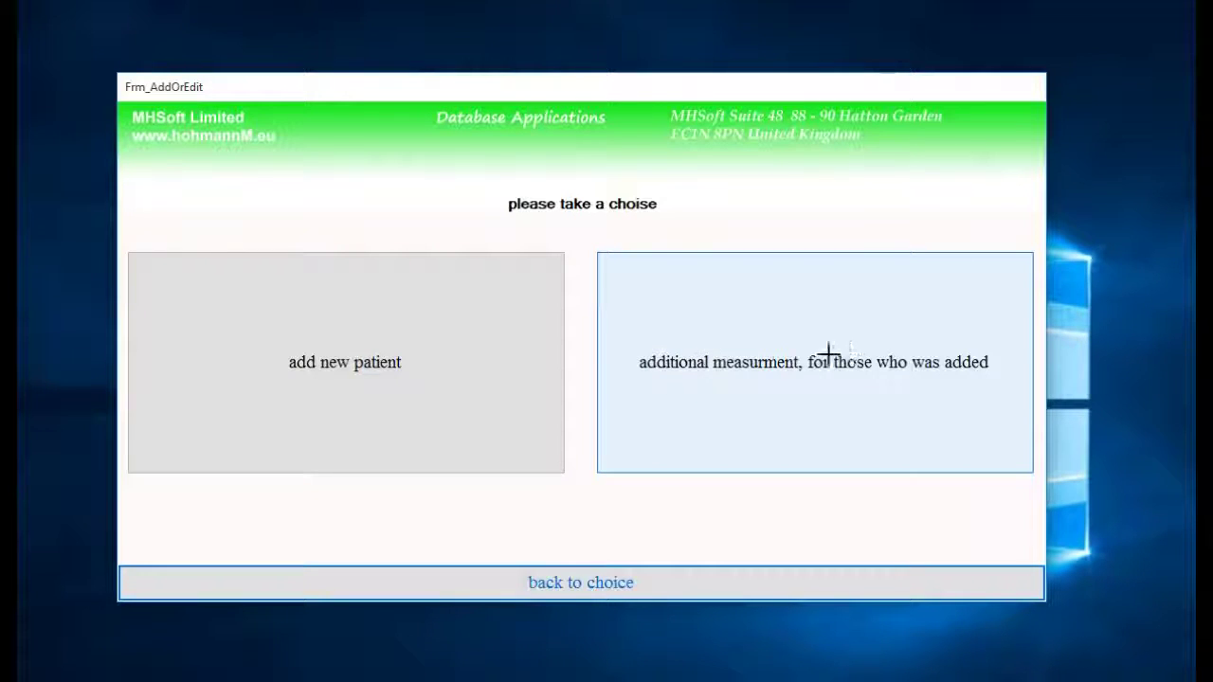
{"action": "left_click", "coordinate": [668, 353]}
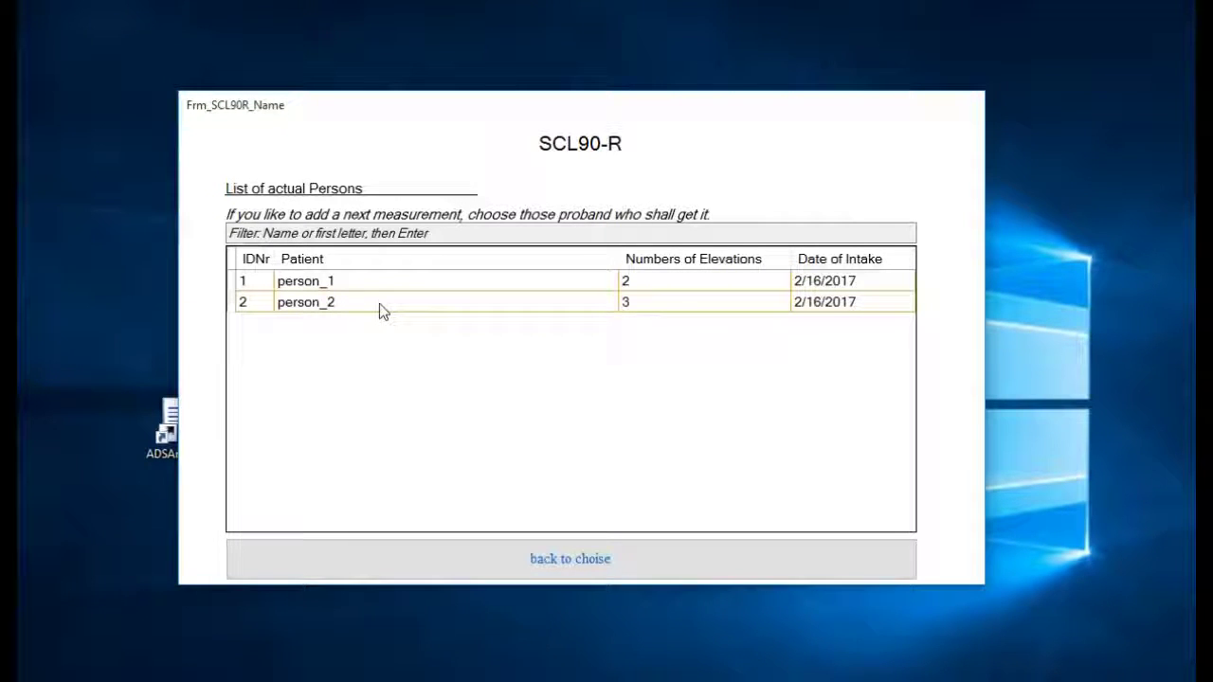
{"action": "left_click", "coordinate": [522, 305]}
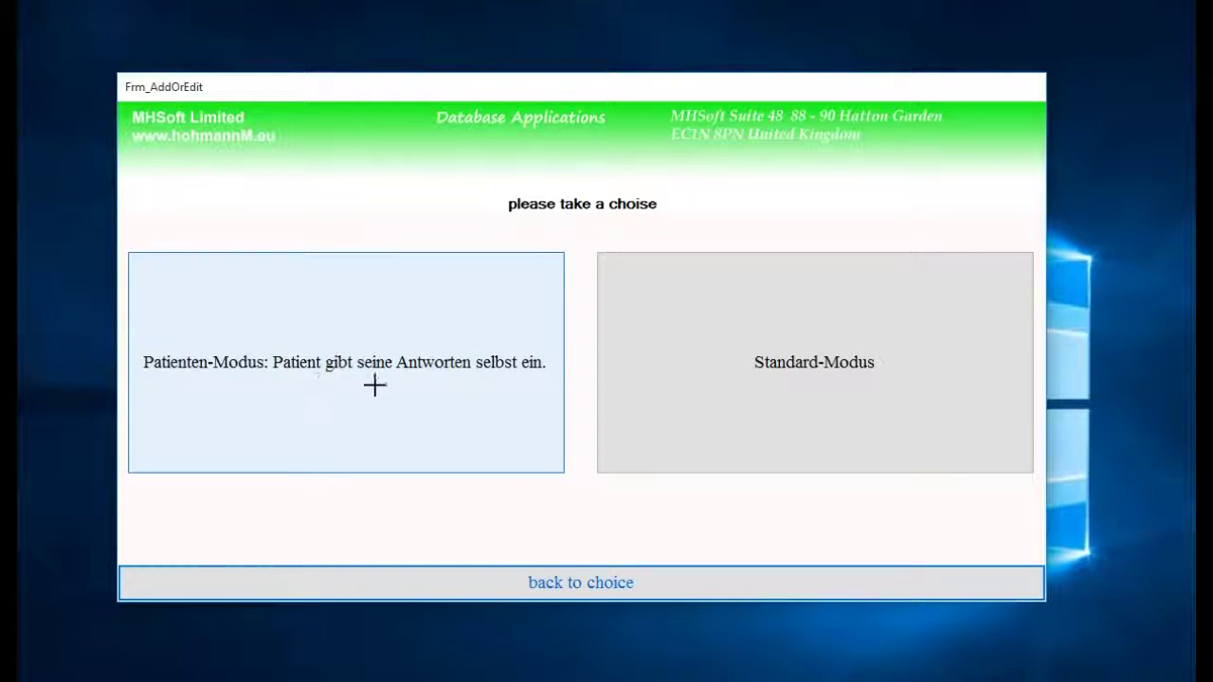
{"action": "left_click", "coordinate": [379, 385]}
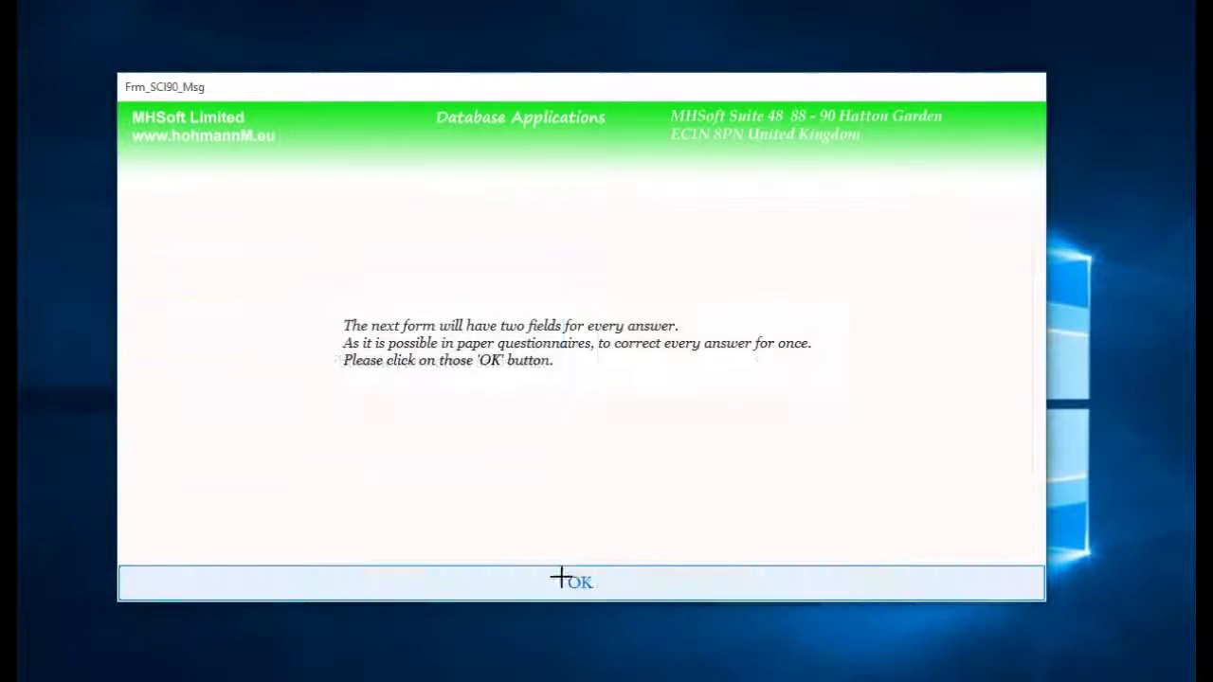
{"action": "left_click", "coordinate": [562, 578]}
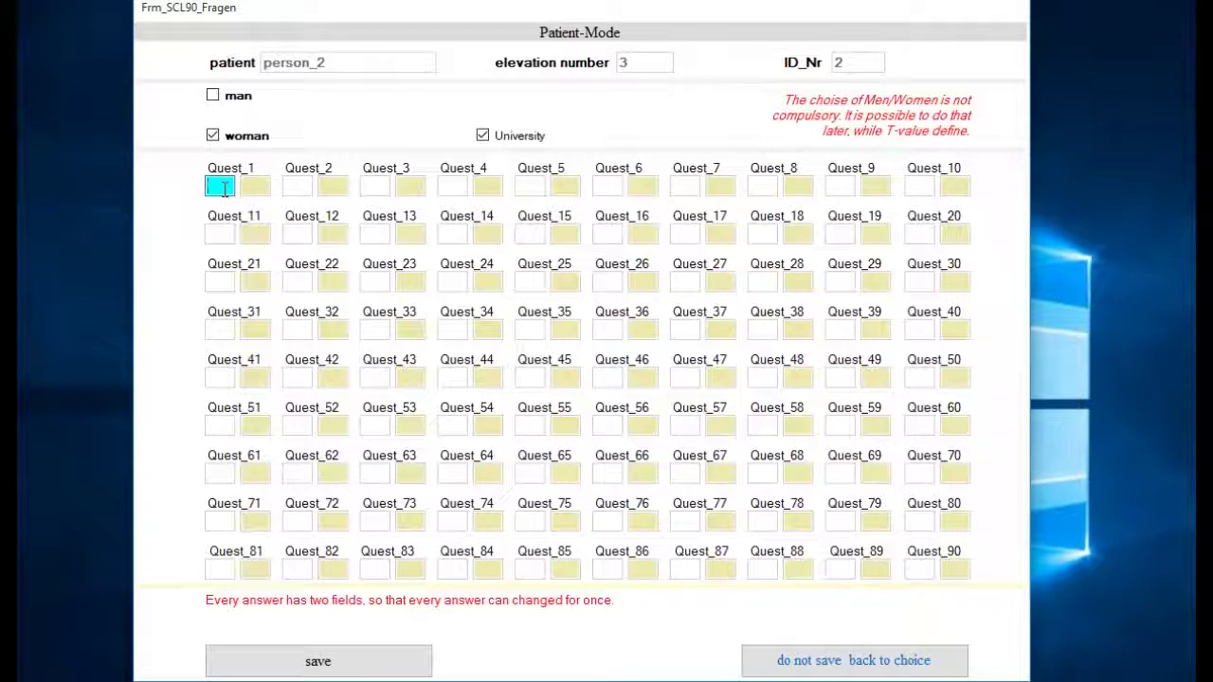
Answer questions 1–4 with 1, 2, 4 and 1, then select question 2's field
{"action": "type", "text": "1"}
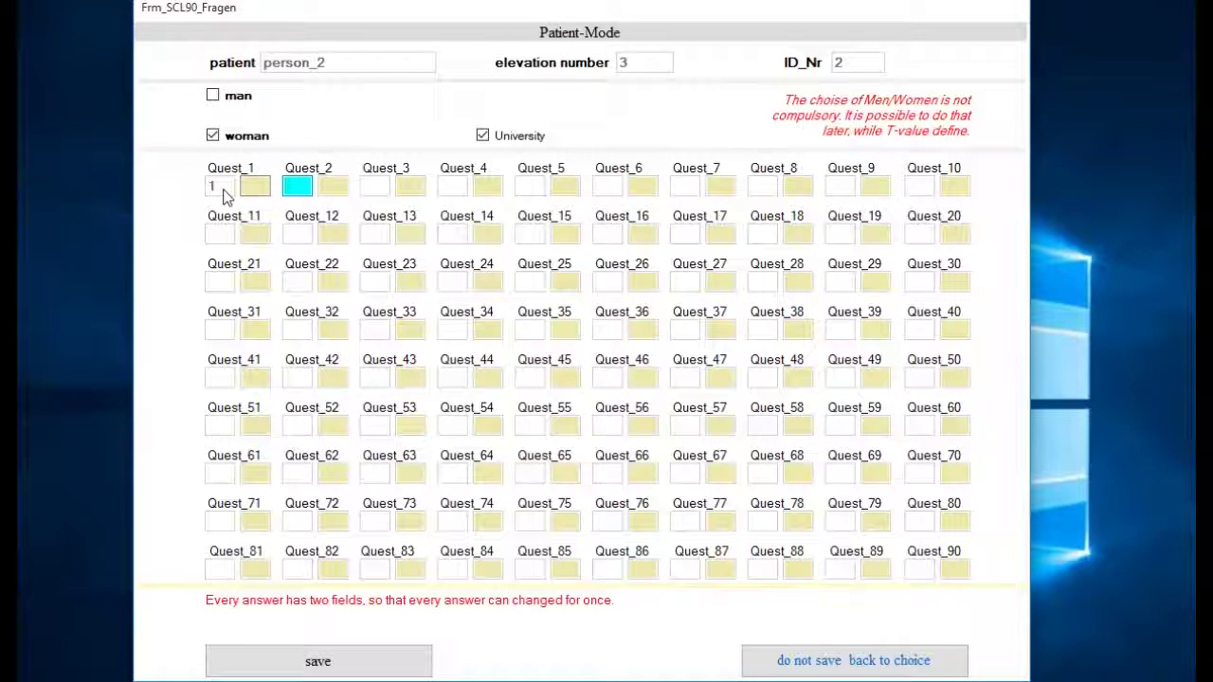
{"action": "type", "text": "24"}
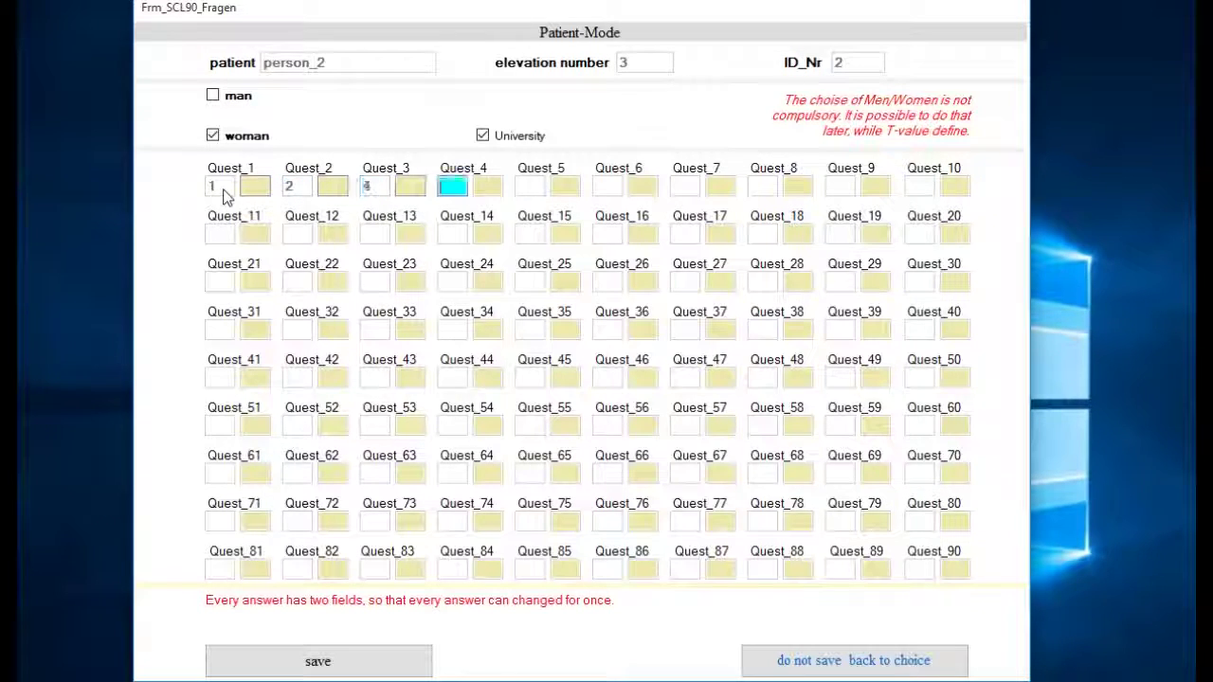
{"action": "type", "text": "1"}
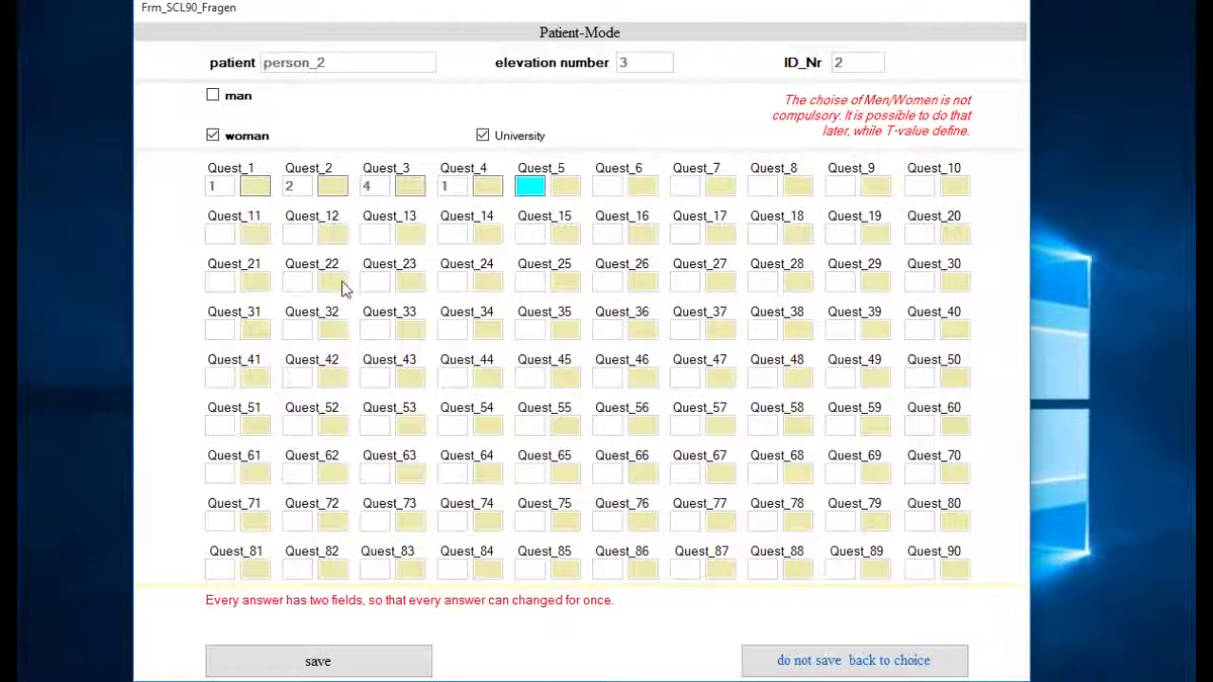
{"action": "left_click", "coordinate": [335, 187]}
Correct question 2 to 3, fill questions 5–30 with 3 and 31–90 with 2, and save
{"action": "type", "text": "3"}
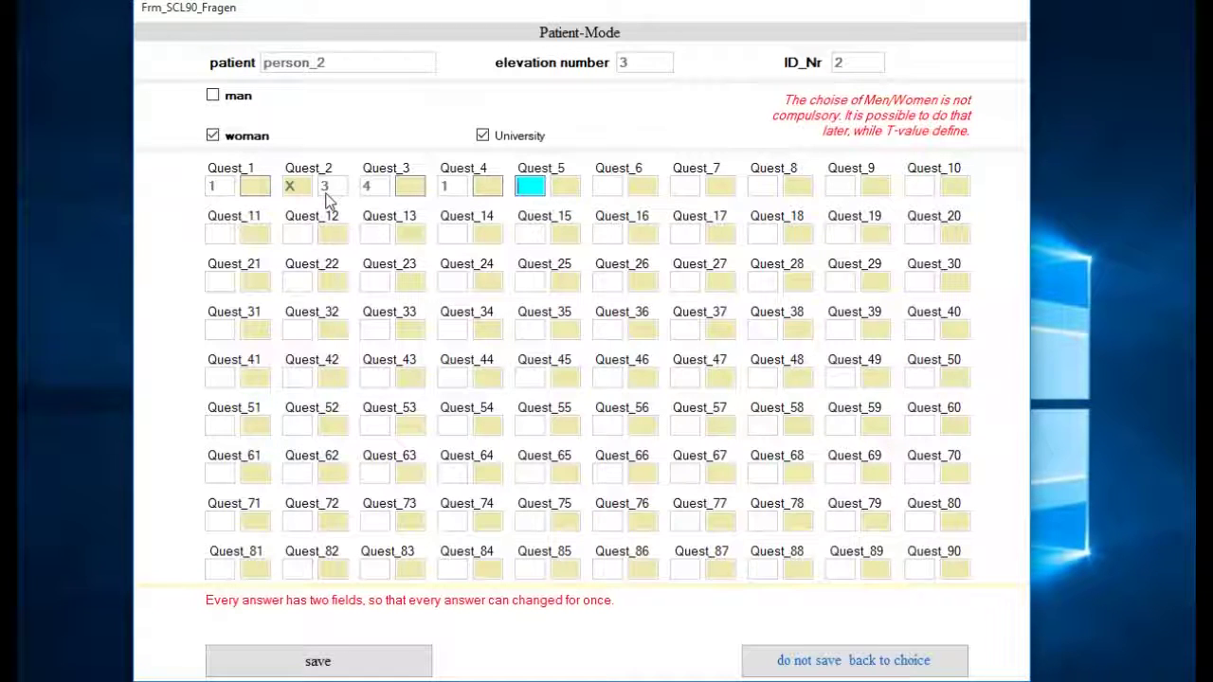
{"action": "type", "text": "333333333333333333333333332"}
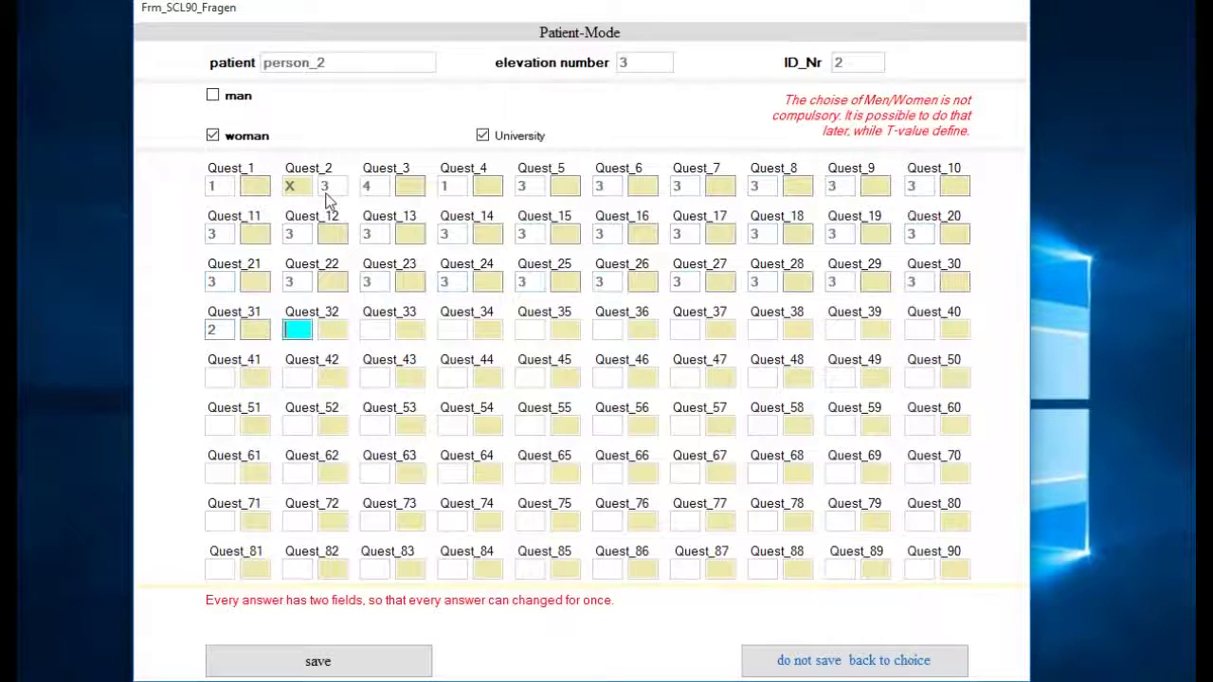
{"action": "type", "text": "222222222222222222222222222222222222222222222222222"}
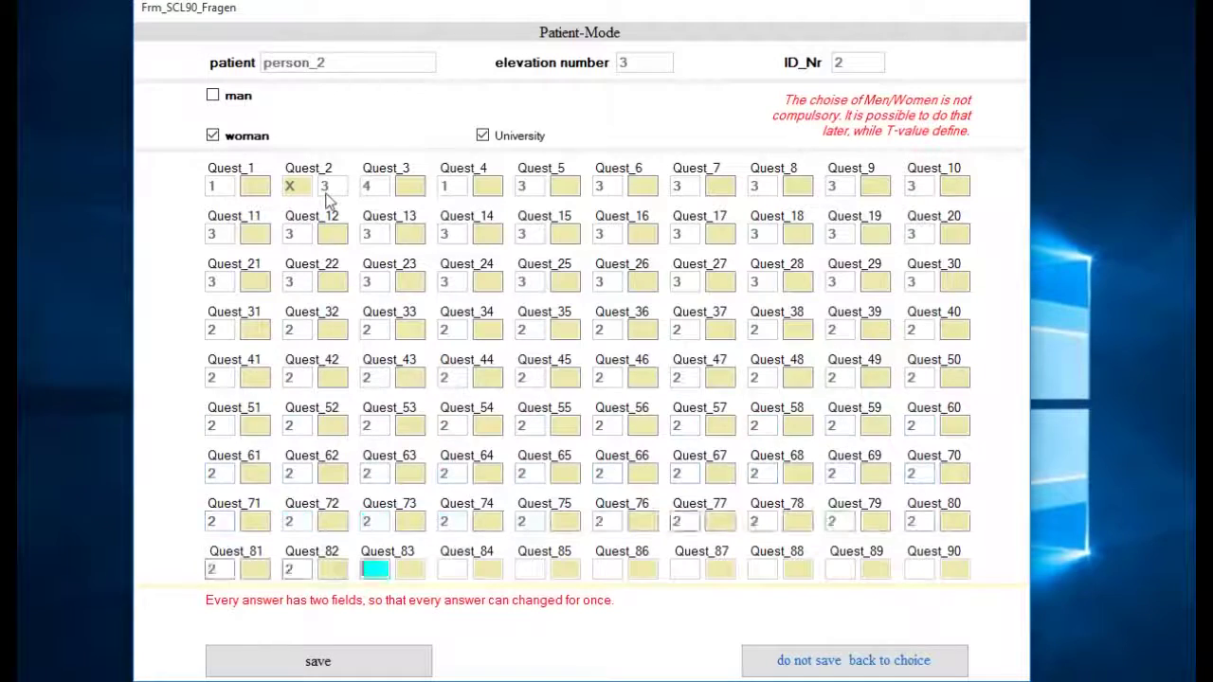
{"action": "type", "text": "22222222"}
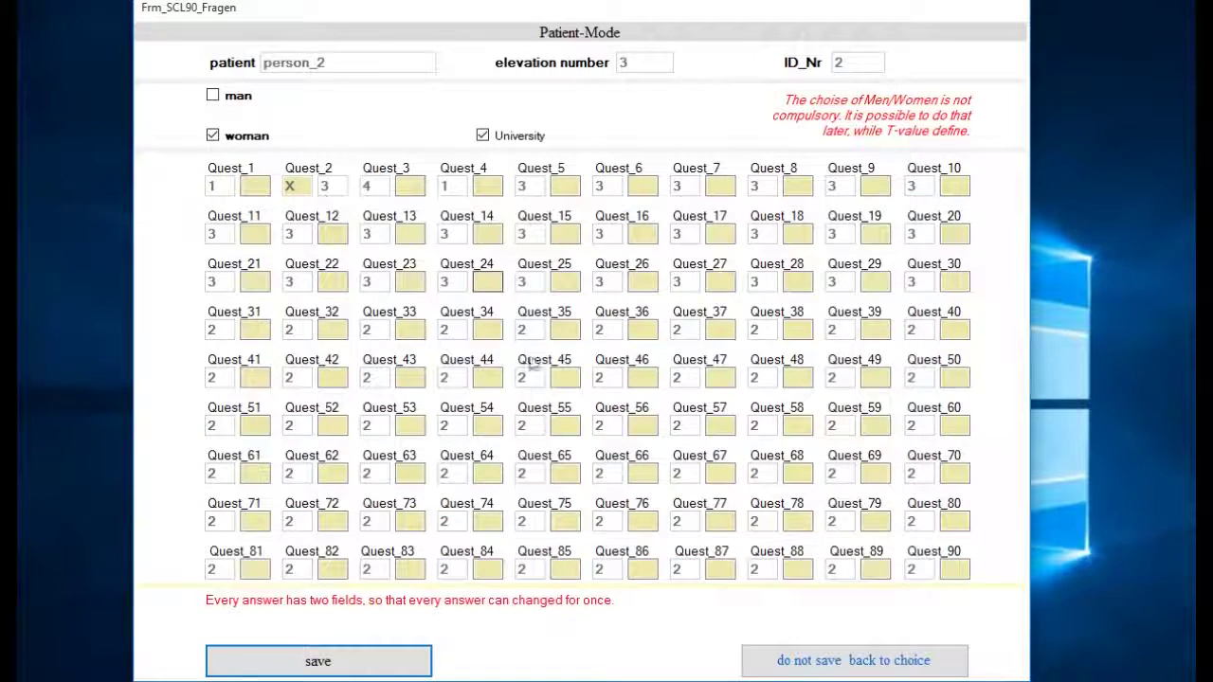
{"action": "left_click", "coordinate": [349, 668]}
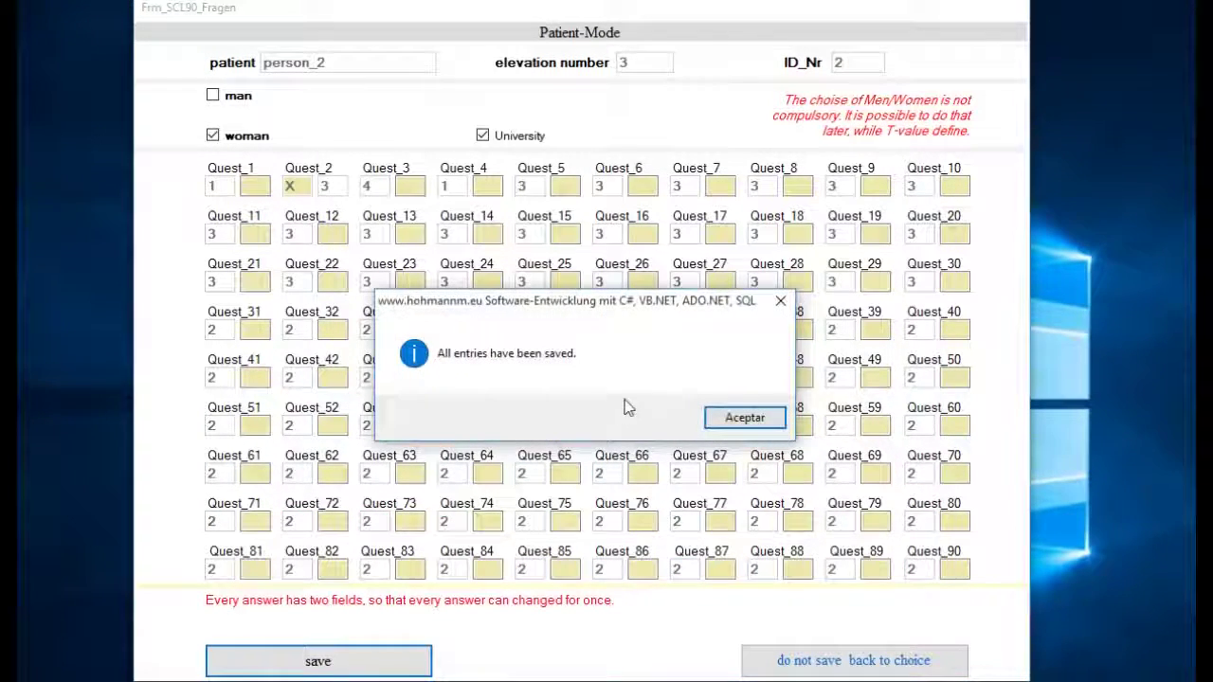
Acknowledge the 'All entries have been saved' message to return to the selection menu
{"action": "left_click", "coordinate": [728, 428]}
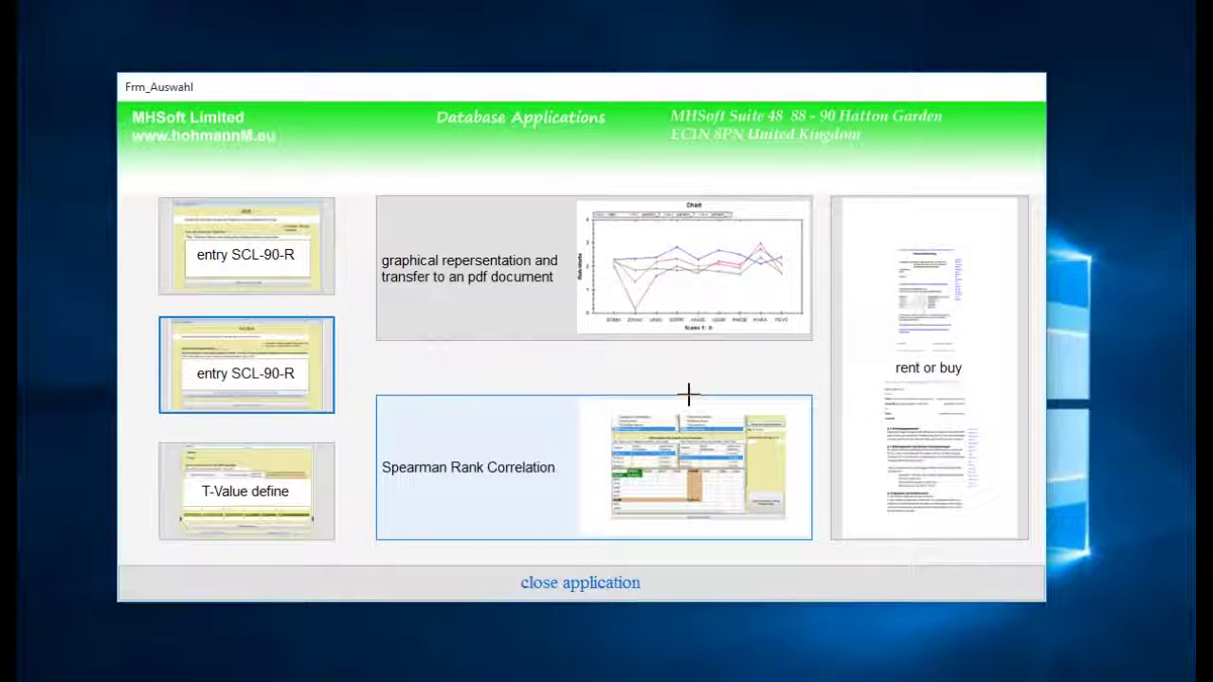